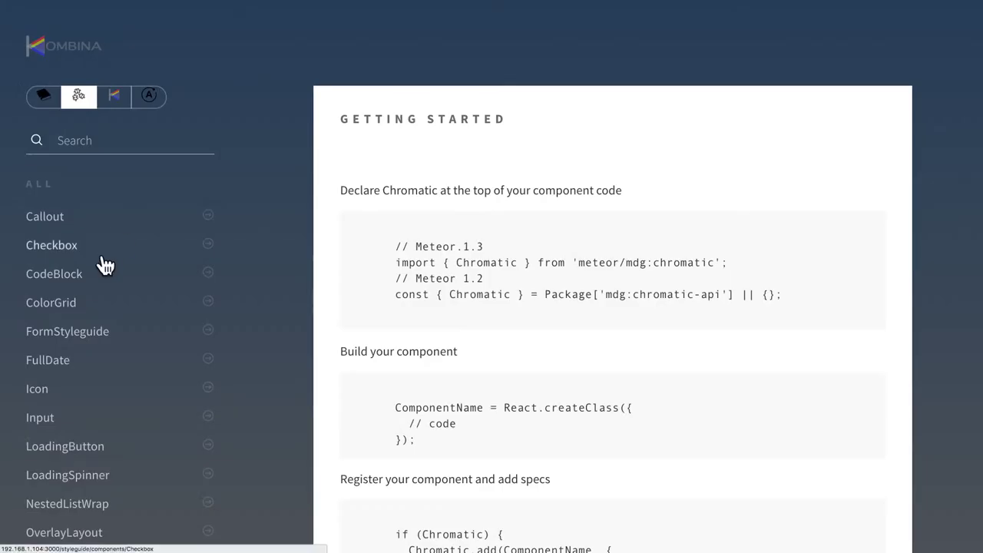
# Scroll the sidebar component list and open the Paragraph component page
pyautogui.scroll(-5, 99, 321)
pyautogui.scroll(-2, 98, 320)
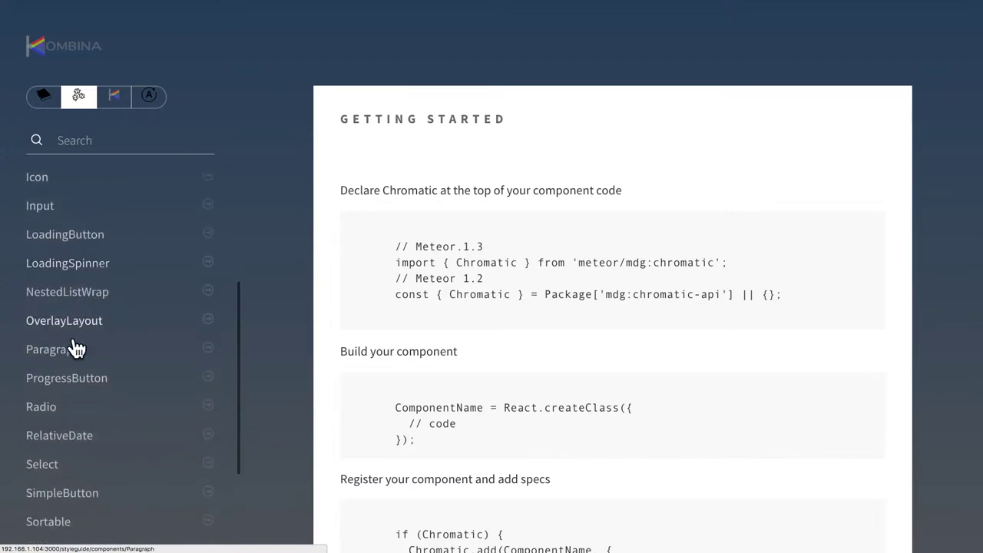
pyautogui.click(73, 353)
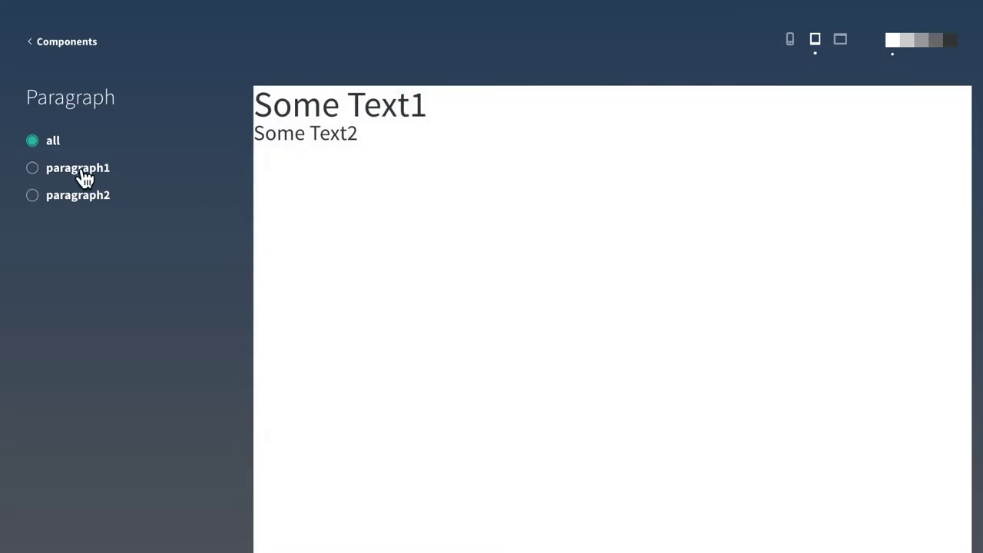
# Set paragraph1's typography to type-italic and replace its text with 'Test text'
pyautogui.click(85, 177)
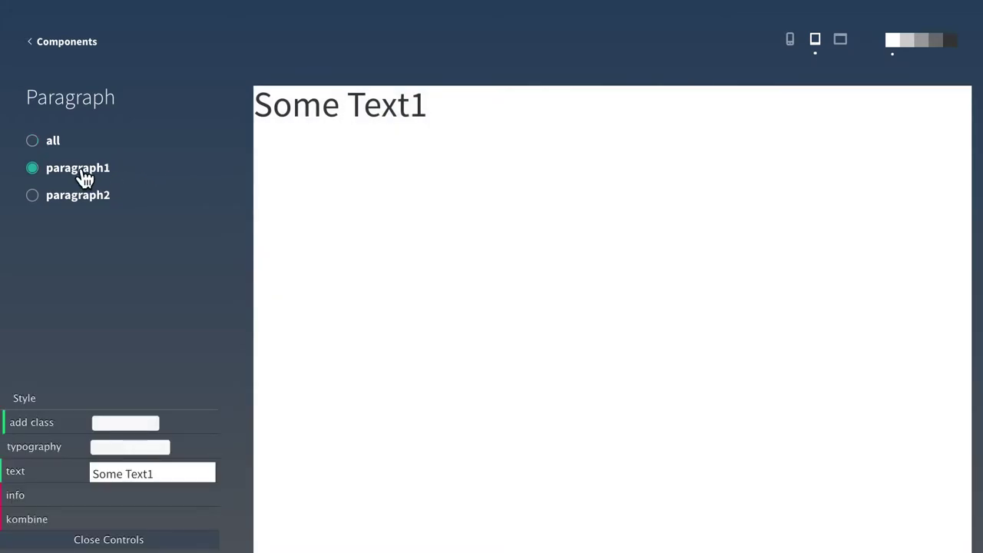
pyautogui.click(118, 447)
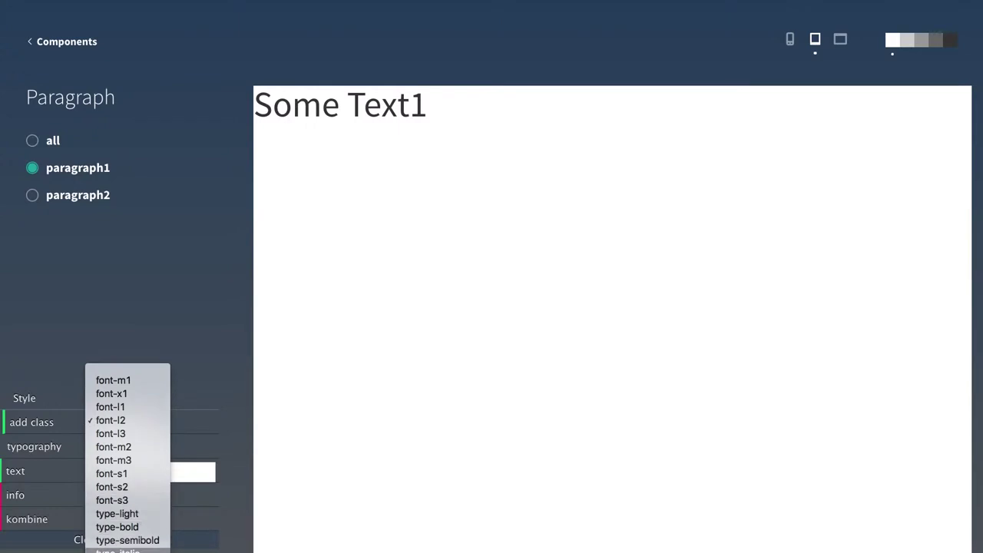
pyautogui.click(118, 550)
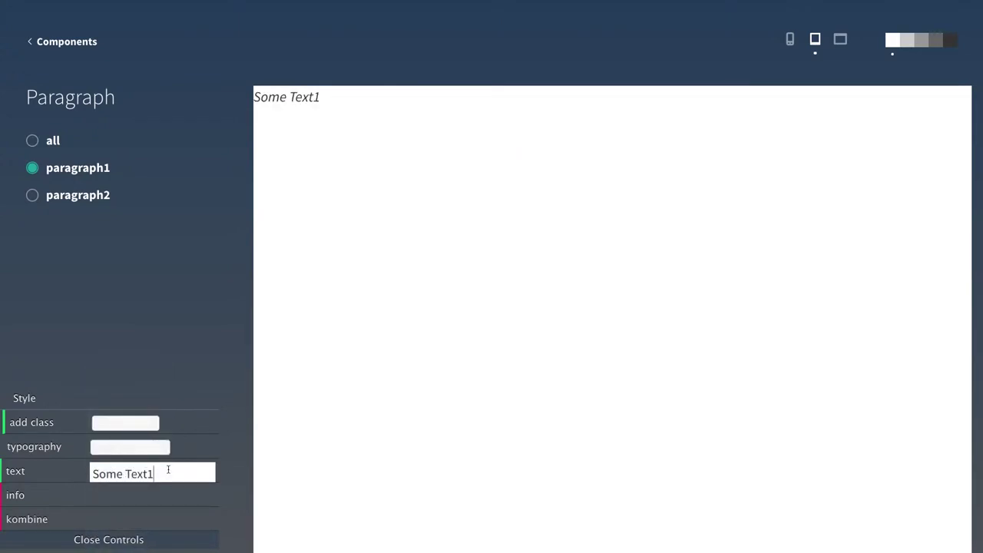
pyautogui.moveTo(166, 469); pyautogui.dragTo(104, 474)
pyautogui.press('BackSpace')
pyautogui.press('BackSpace')
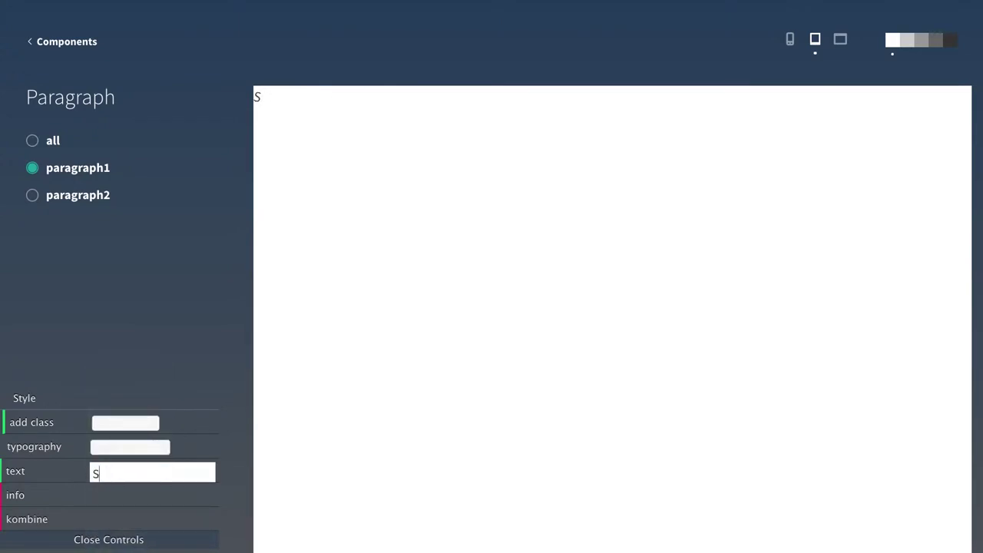
pyautogui.write('Test text')
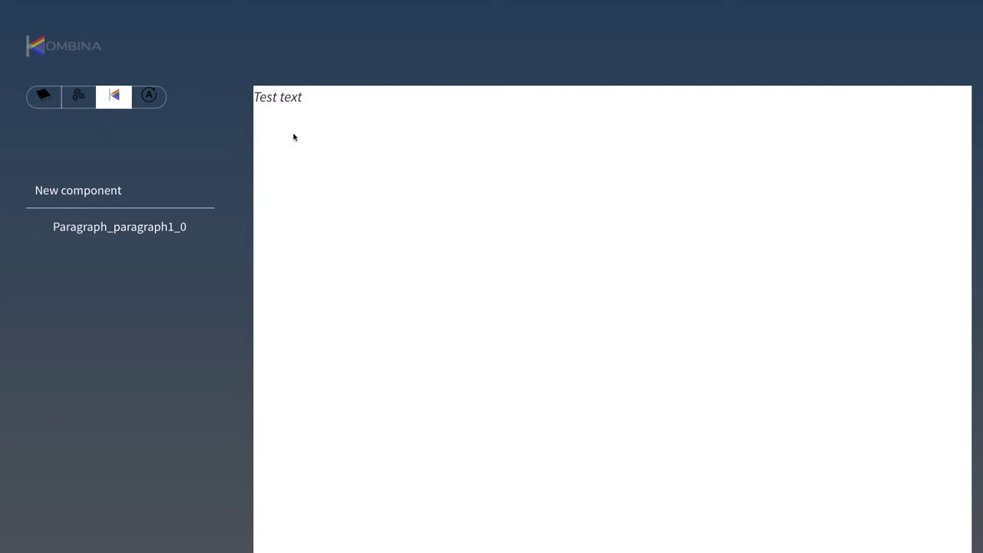
# Return to the components list and open the SimpleButton component page
pyautogui.click(80, 100)
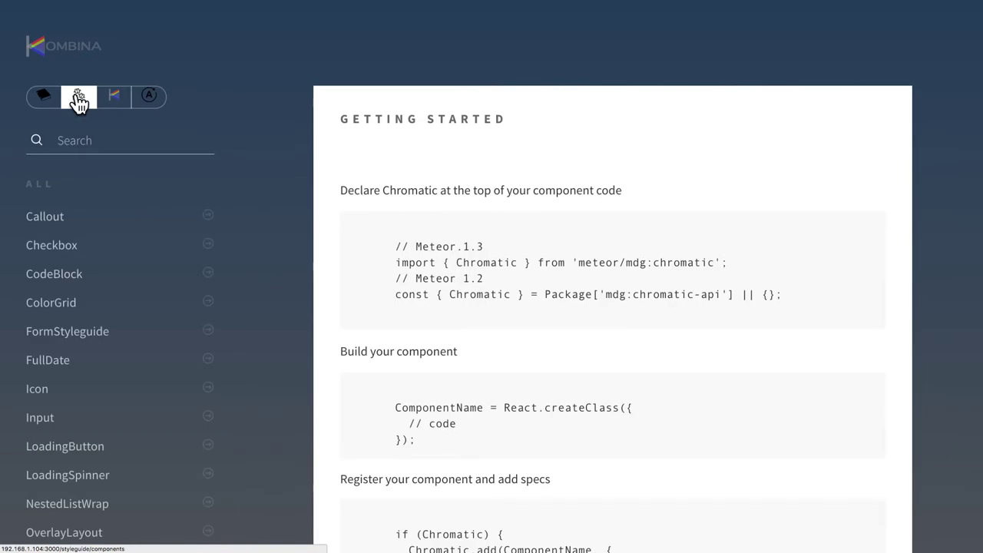
pyautogui.scroll(-5, 95, 431)
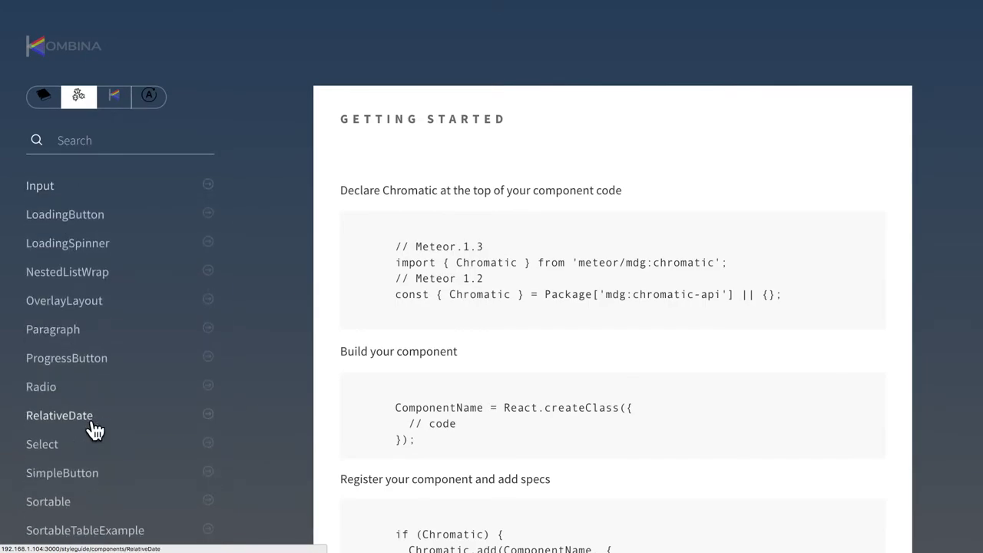
pyautogui.scroll(-1, 94, 430)
pyautogui.click(68, 436)
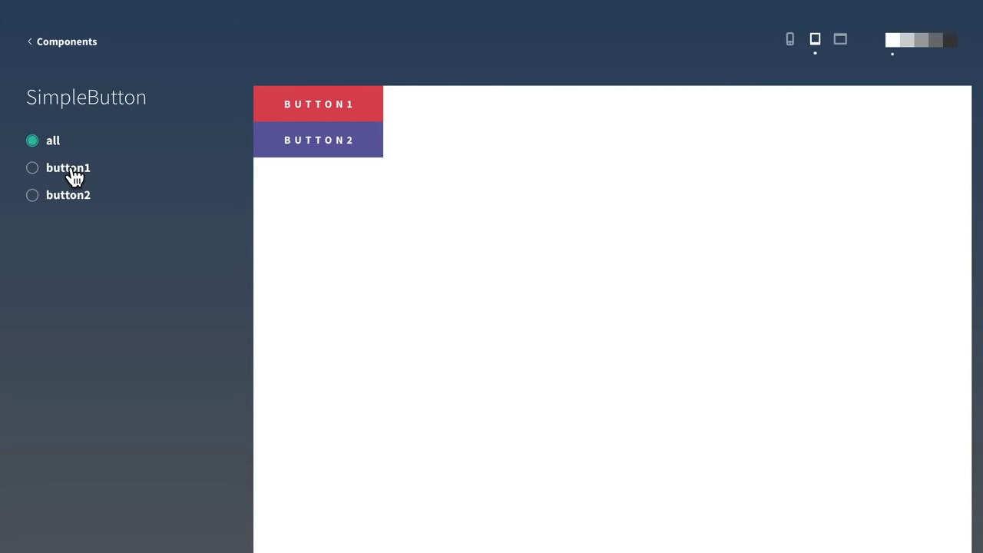
# Show only the button1 example and relabel it 'Test Button 1'
pyautogui.click(74, 176)
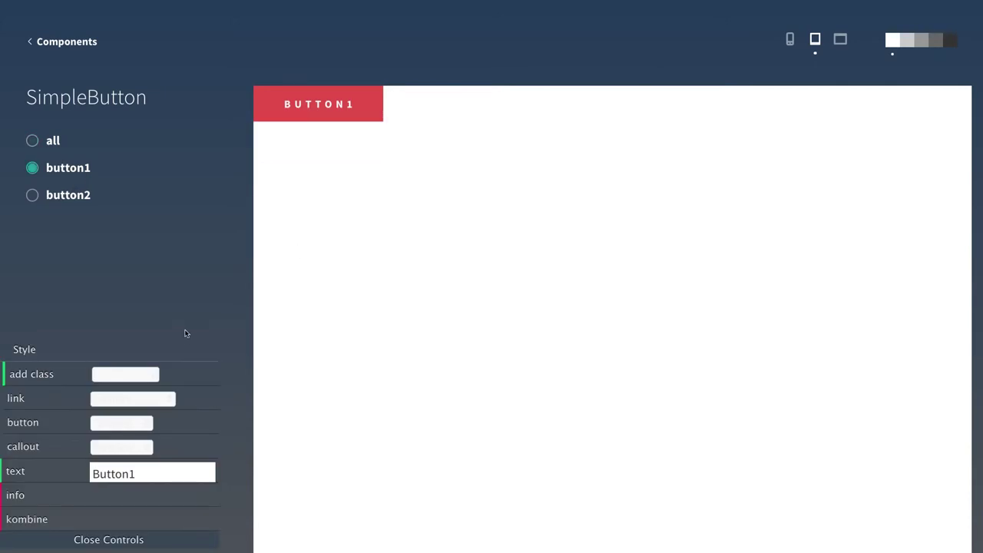
pyautogui.press('BackSpace')
pyautogui.press('BackSpace')
pyautogui.press('BackSpace')
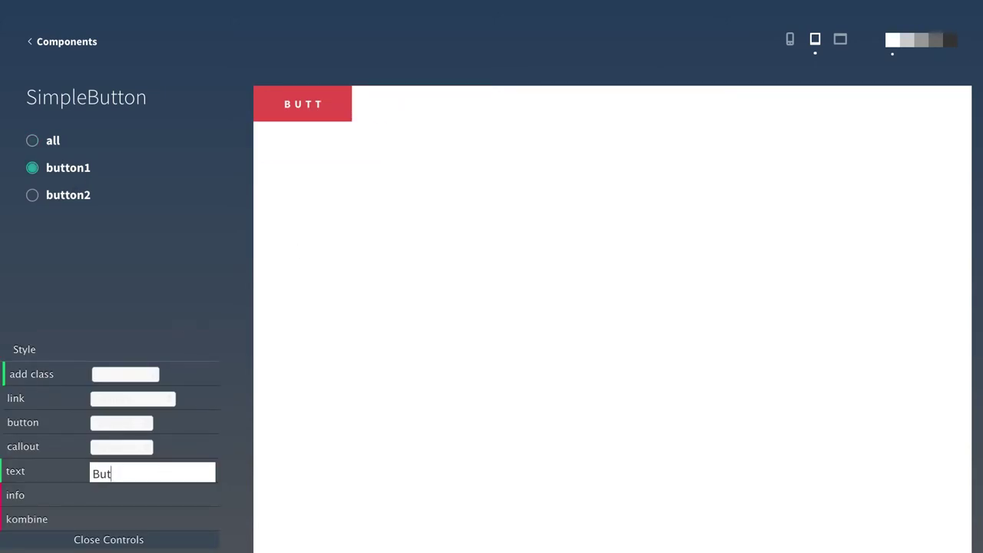
pyautogui.write('Test Button ')
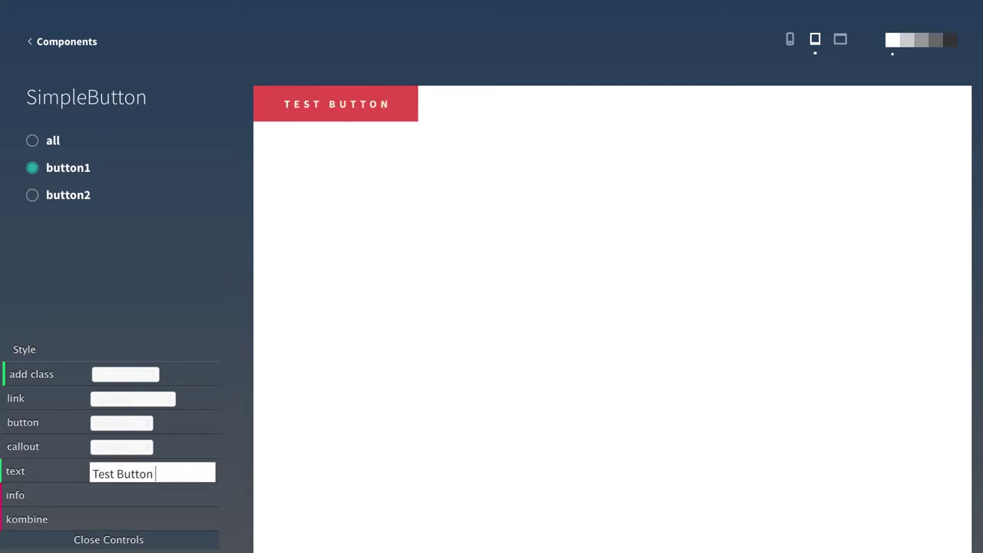
pyautogui.write('1')
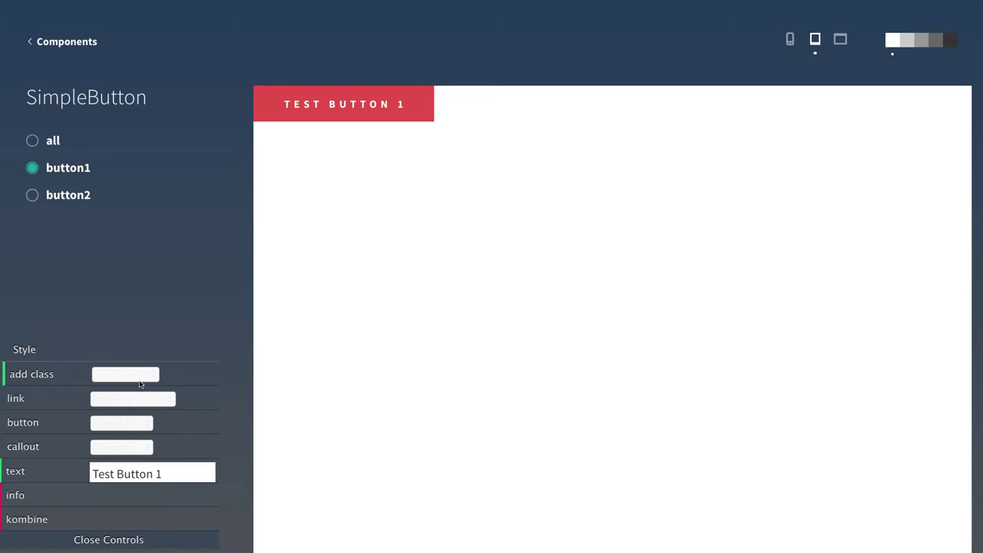
# Remove the link and callout classes from button1 and add a typography class
pyautogui.click(134, 374)
pyautogui.click(118, 450)
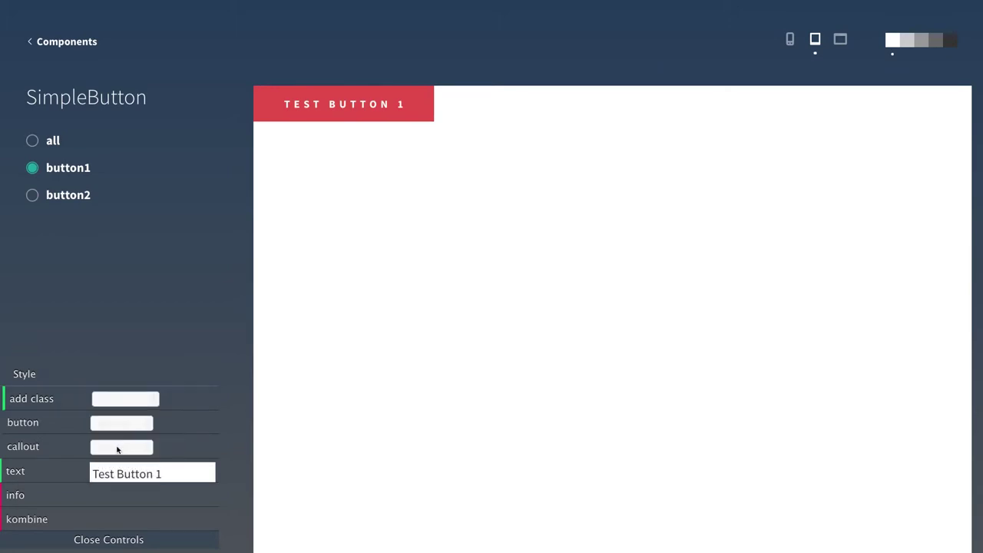
pyautogui.click(117, 449)
pyautogui.click(111, 449)
pyautogui.click(121, 422)
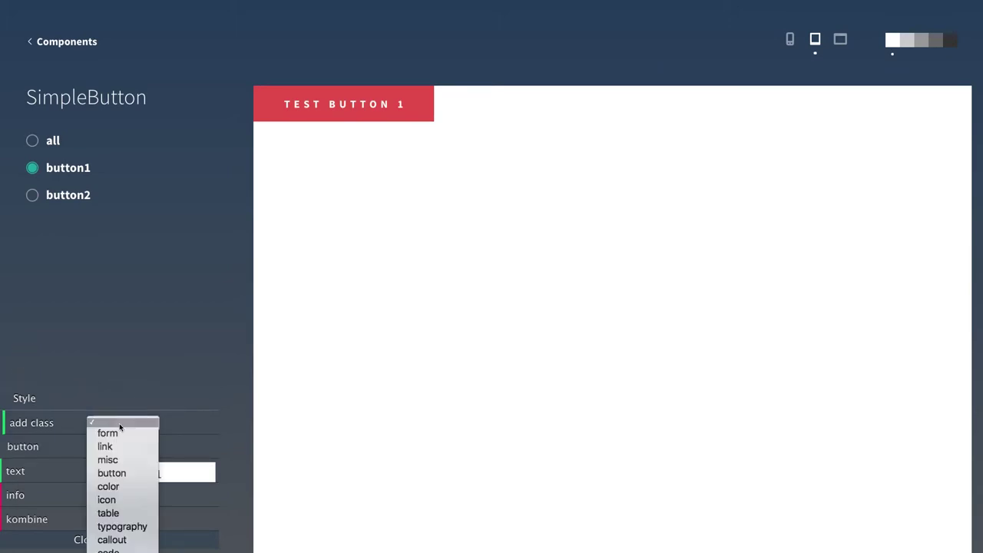
pyautogui.click(127, 529)
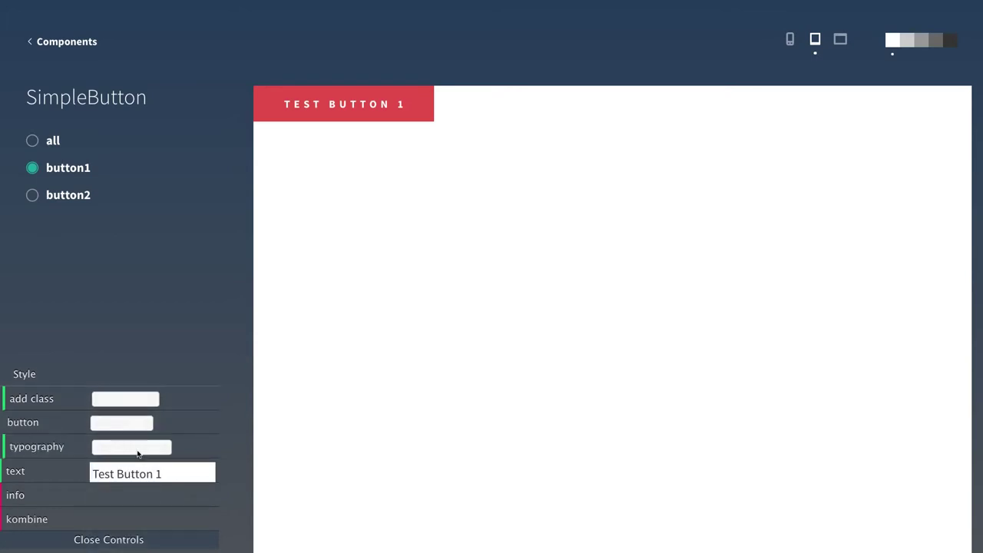
# Make the button text bold instead of italic and change the label to 'Test Button 2'
pyautogui.click(139, 448)
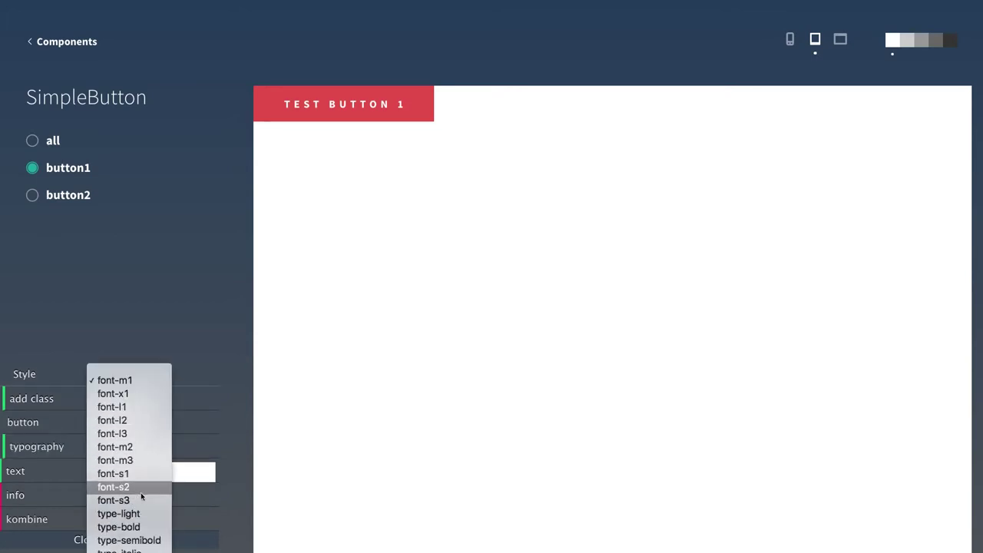
pyautogui.click(140, 550)
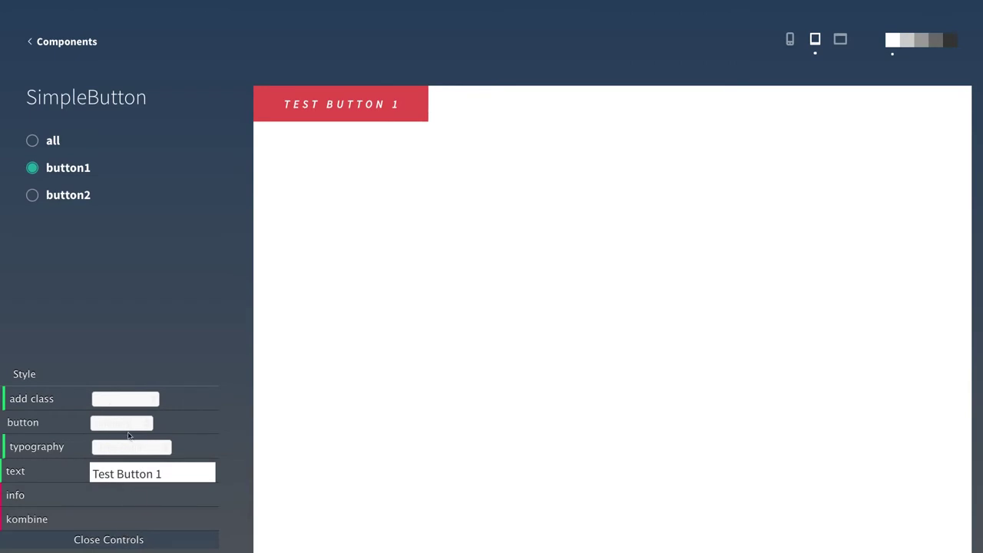
pyautogui.click(119, 447)
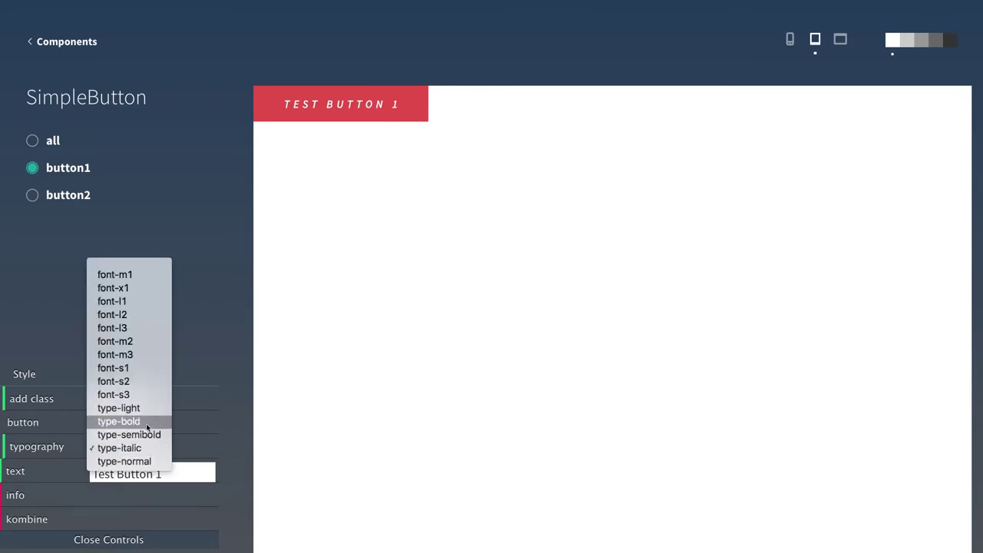
pyautogui.click(148, 421)
pyautogui.click(178, 473)
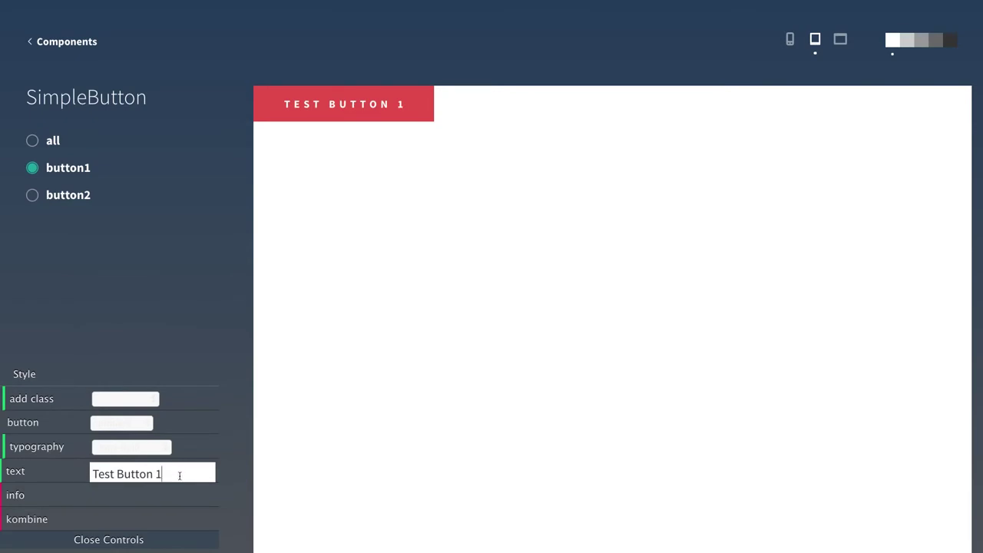
pyautogui.press('BackSpace')
pyautogui.write('2')
# Switch the button to the purple secondary style
pyautogui.click(126, 398)
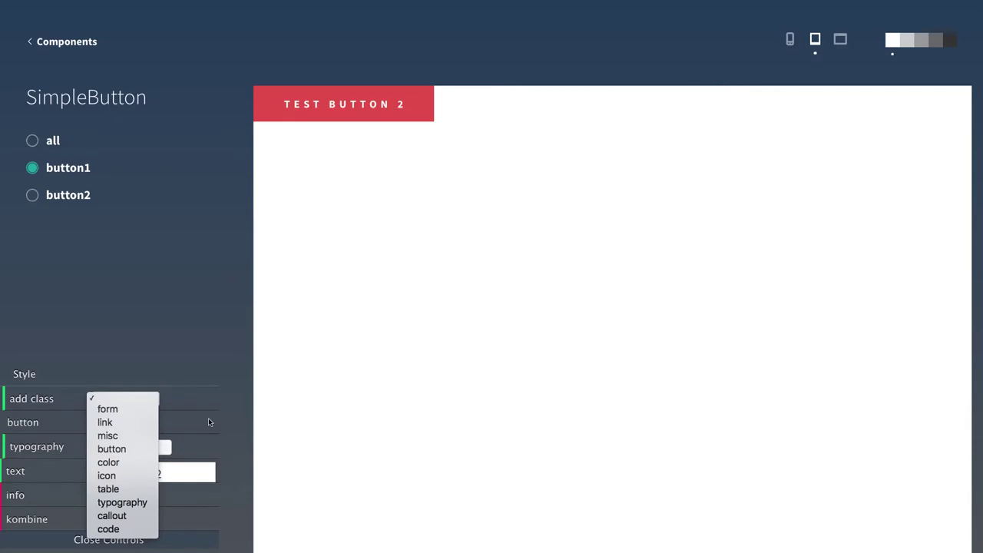
pyautogui.click(208, 418)
pyautogui.click(131, 422)
pyautogui.click(129, 438)
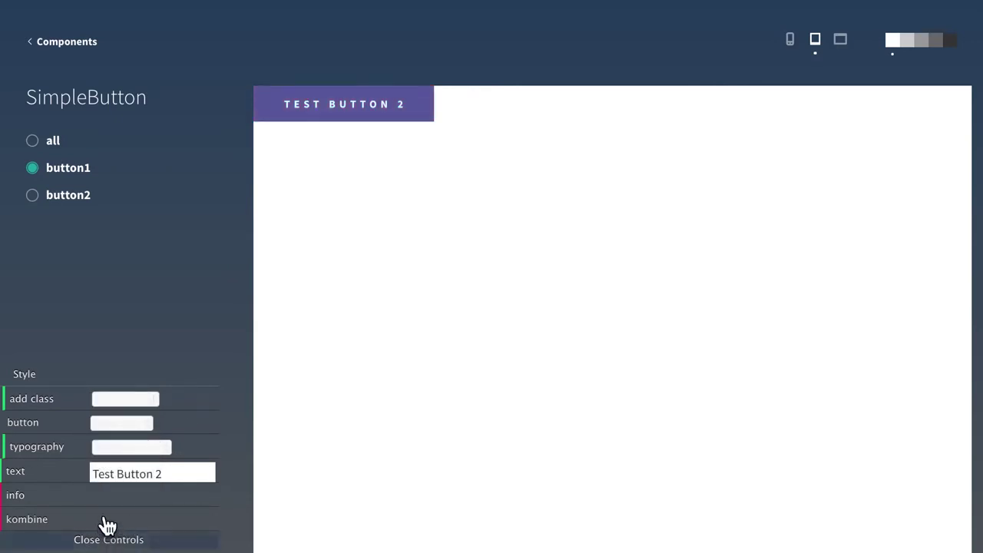
# Replace the typography class with an icon class and clear the button label
pyautogui.click(127, 446)
pyautogui.click(121, 327)
pyautogui.click(114, 422)
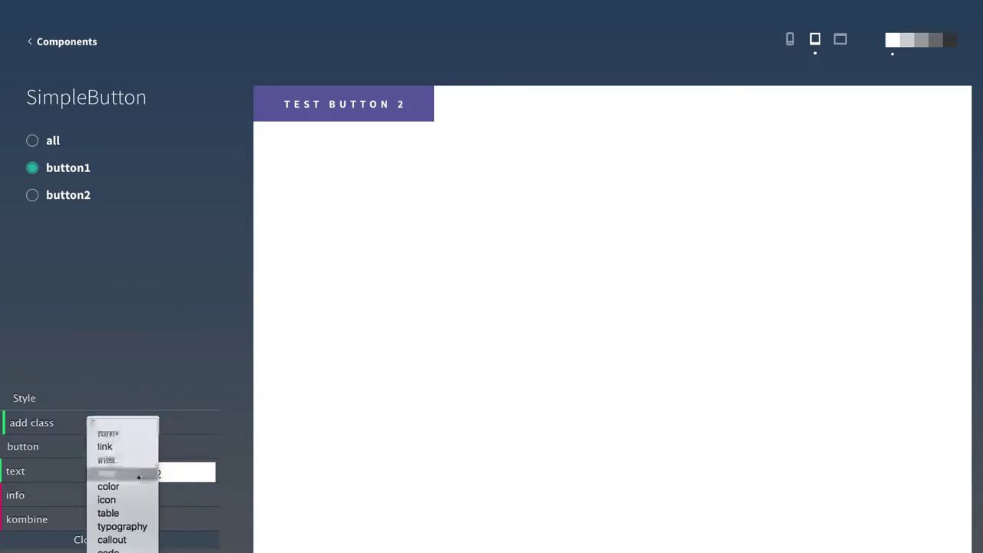
pyautogui.click(125, 503)
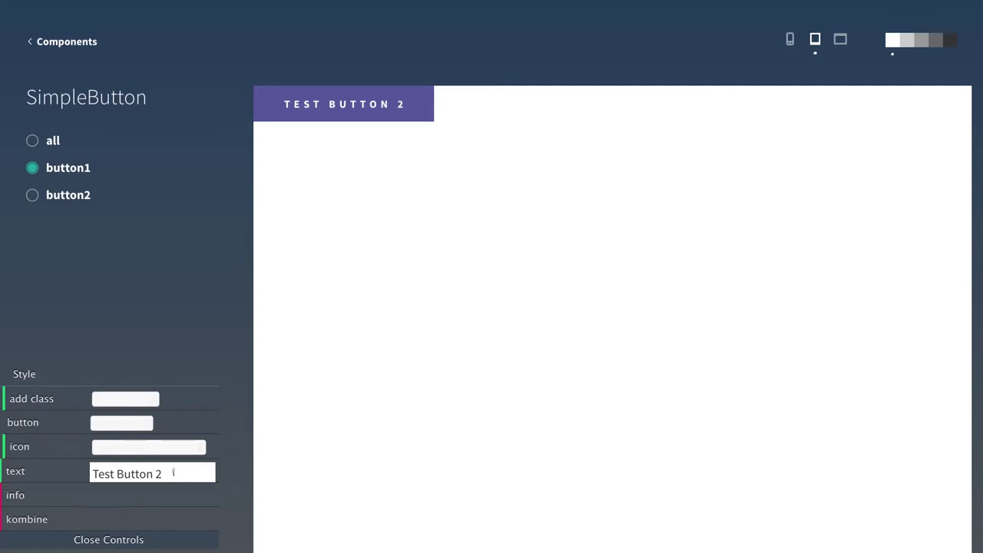
pyautogui.click(149, 454)
pyautogui.click(158, 472)
pyautogui.press('BackSpace')
pyautogui.press('BackSpace')
pyautogui.press('BackSpace')
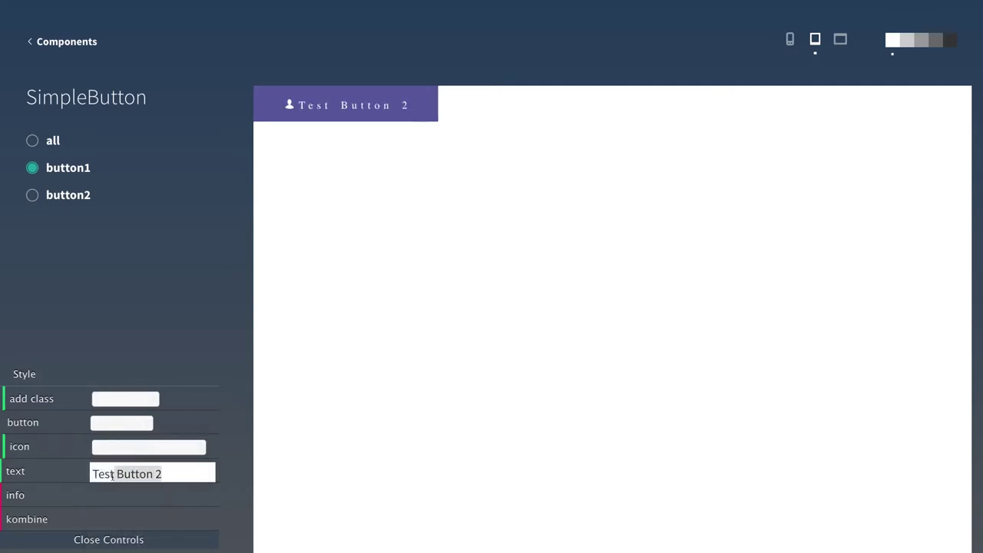
pyautogui.press('BackSpace')
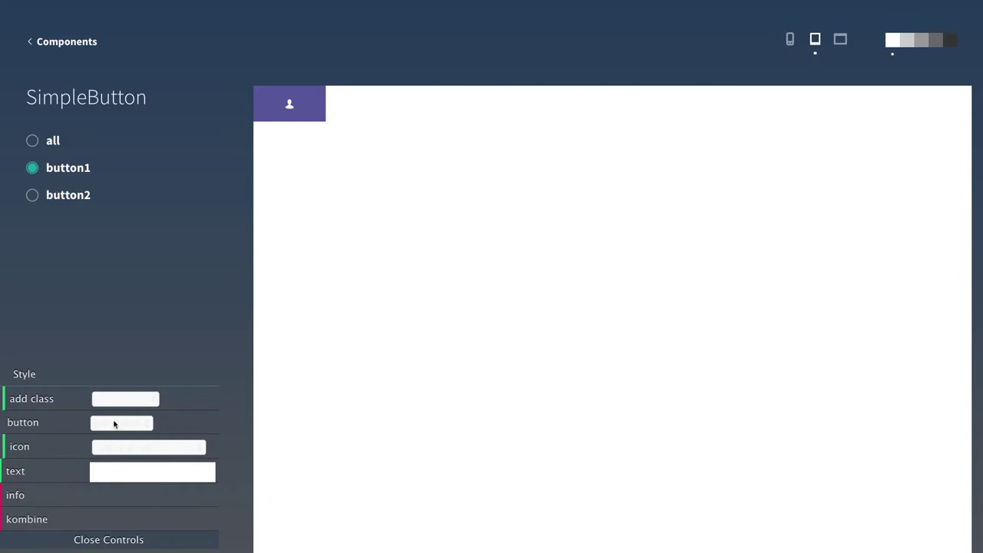
# Add button styles tertiary and ancillary to make a grey square button
pyautogui.click(141, 400)
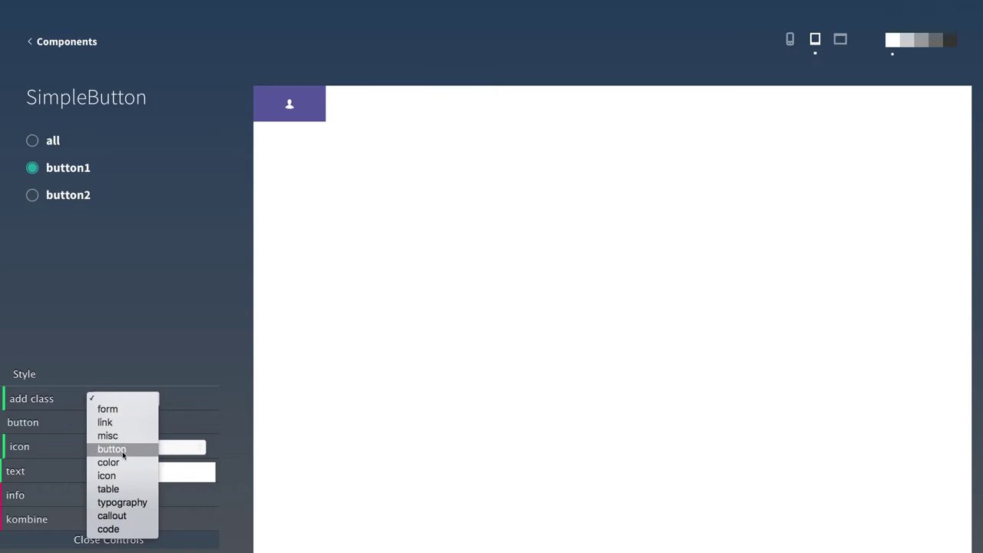
pyautogui.click(122, 453)
pyautogui.click(122, 443)
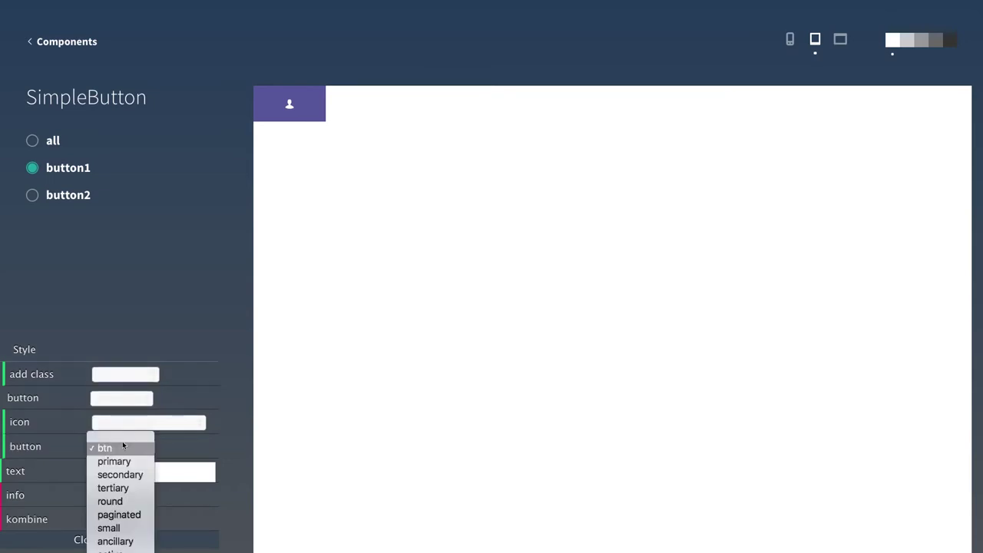
pyautogui.click(126, 507)
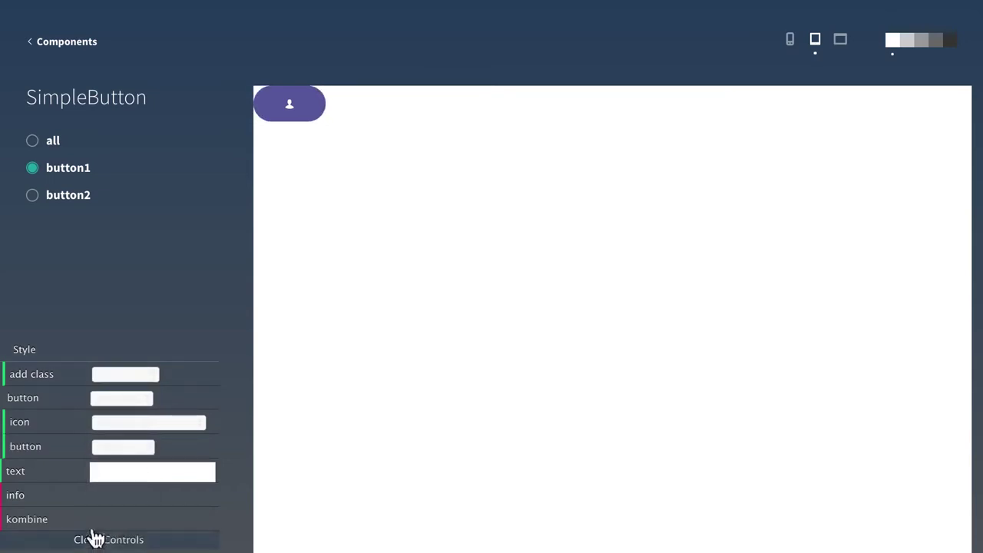
pyautogui.click(133, 396)
pyautogui.click(132, 414)
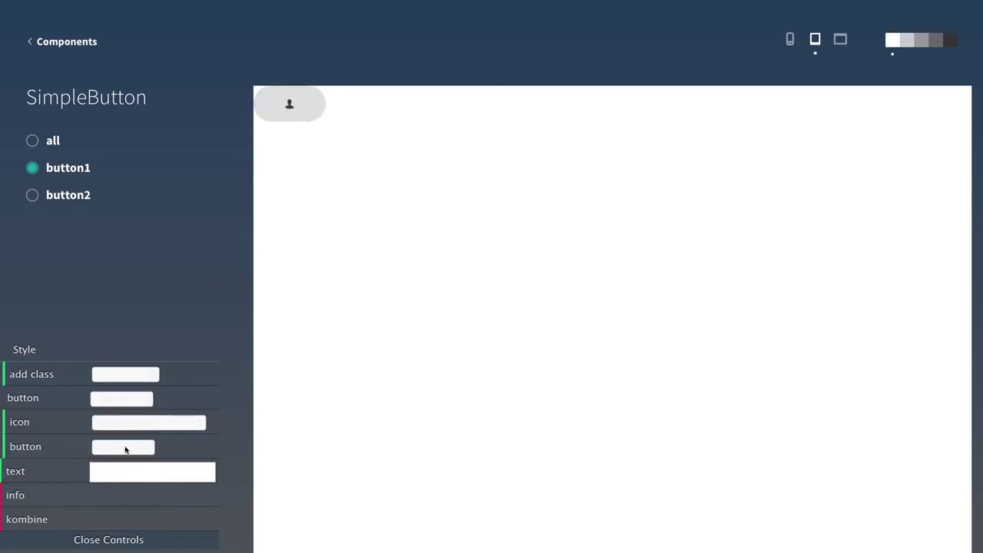
pyautogui.click(126, 448)
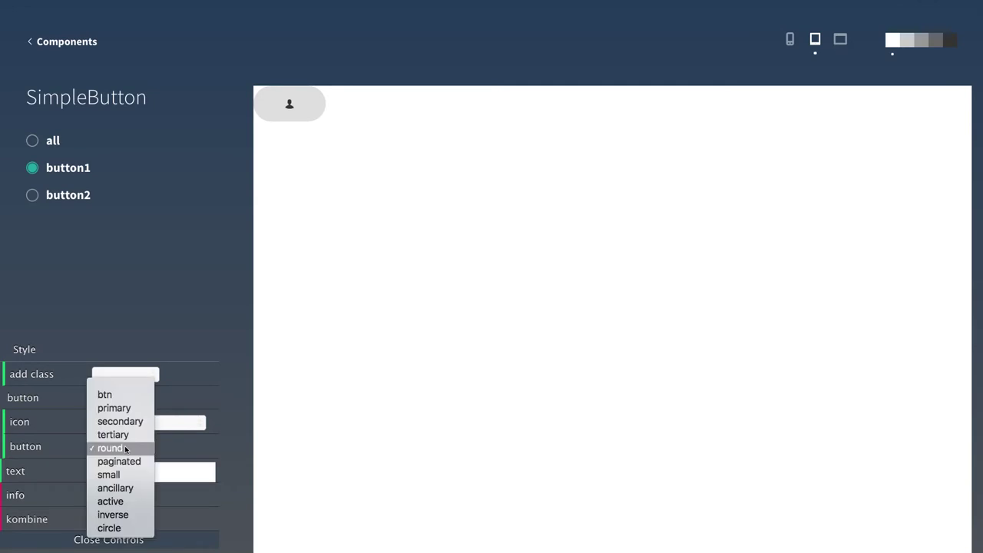
pyautogui.click(126, 489)
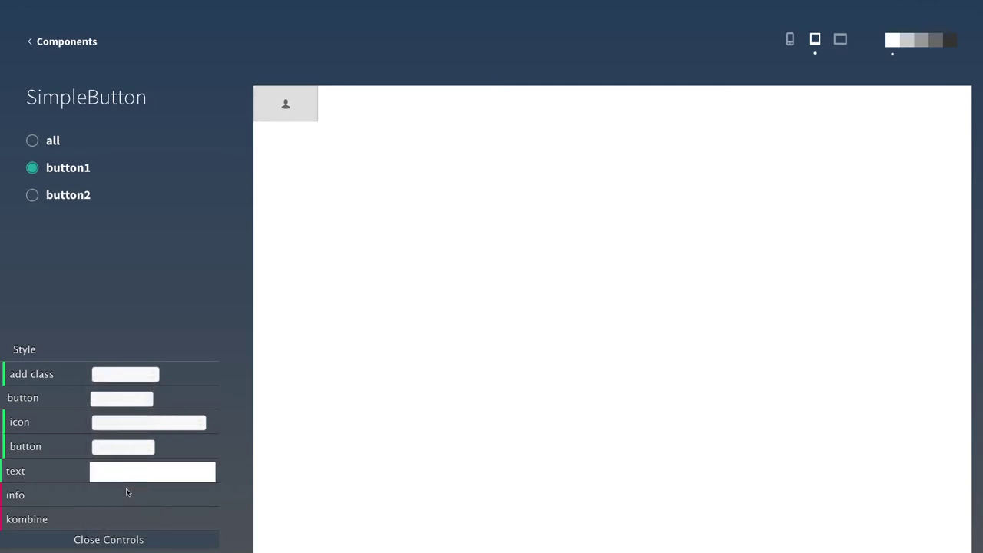
# Change the button icon to icon-home and return to the components list
pyautogui.click(142, 422)
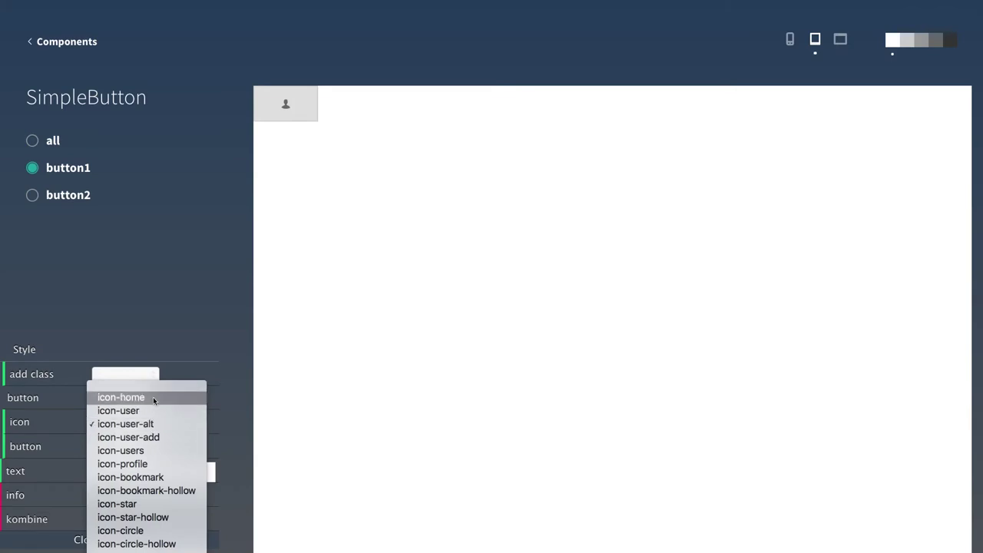
pyautogui.click(153, 397)
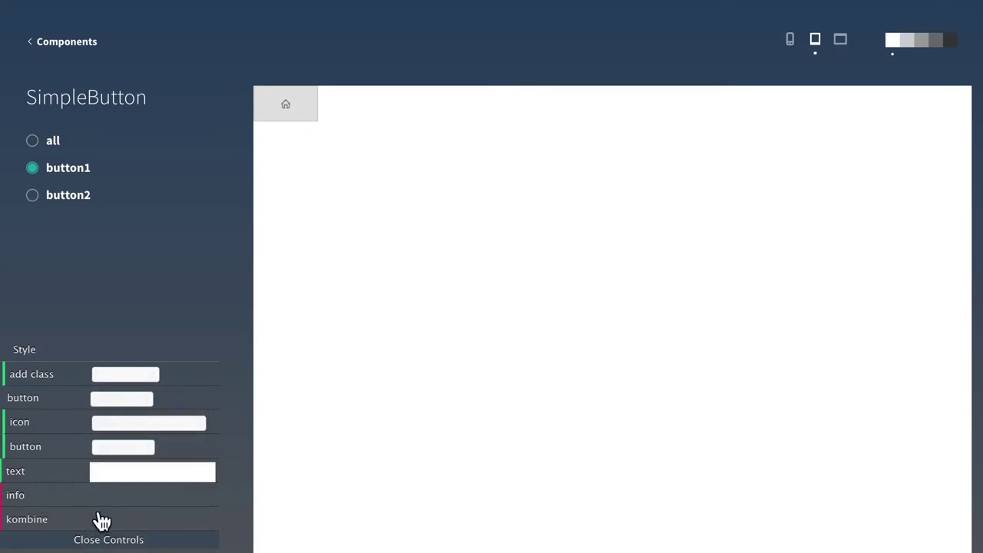
pyautogui.click(62, 40)
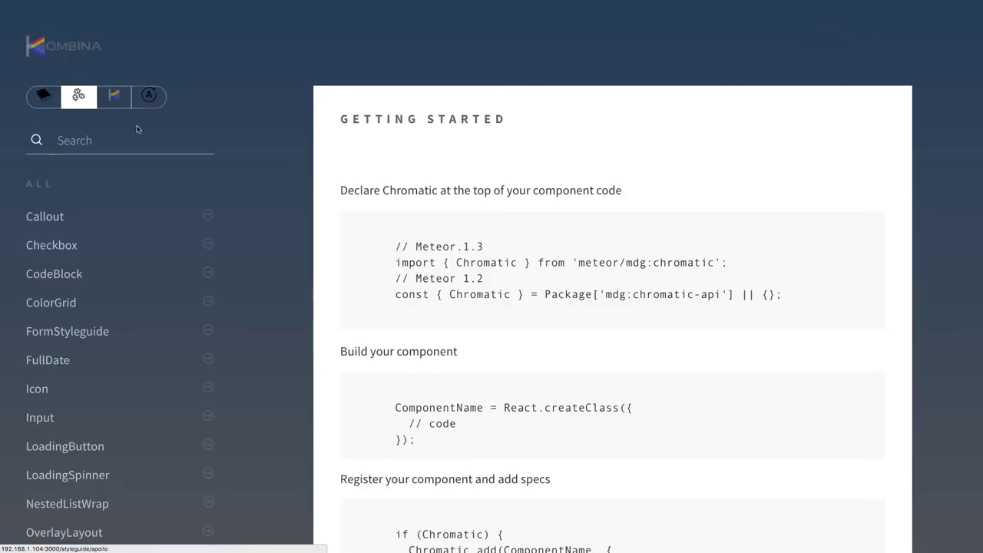
# Change the Callout's primary example text to 'Custom callout' and set its callout type to alert
pyautogui.click(45, 218)
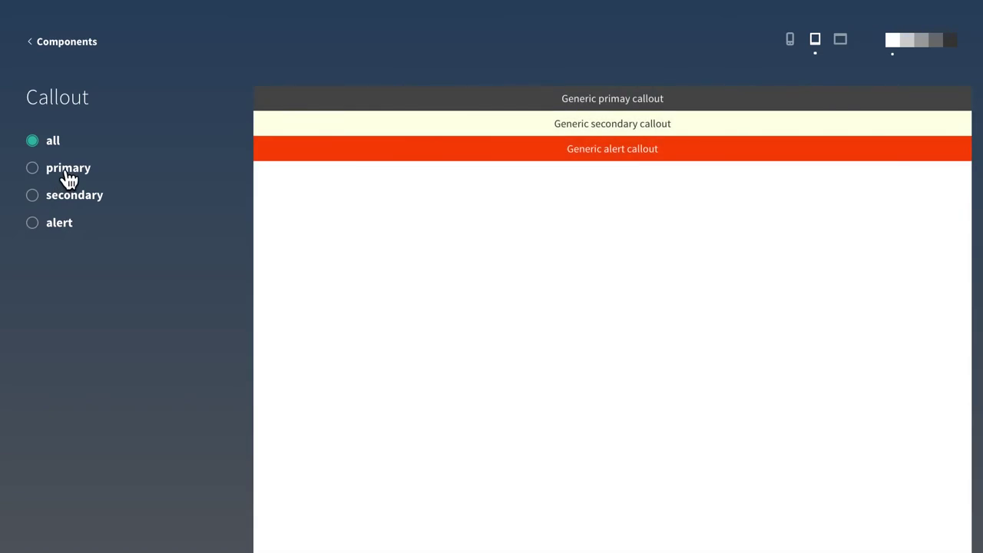
pyautogui.click(67, 175)
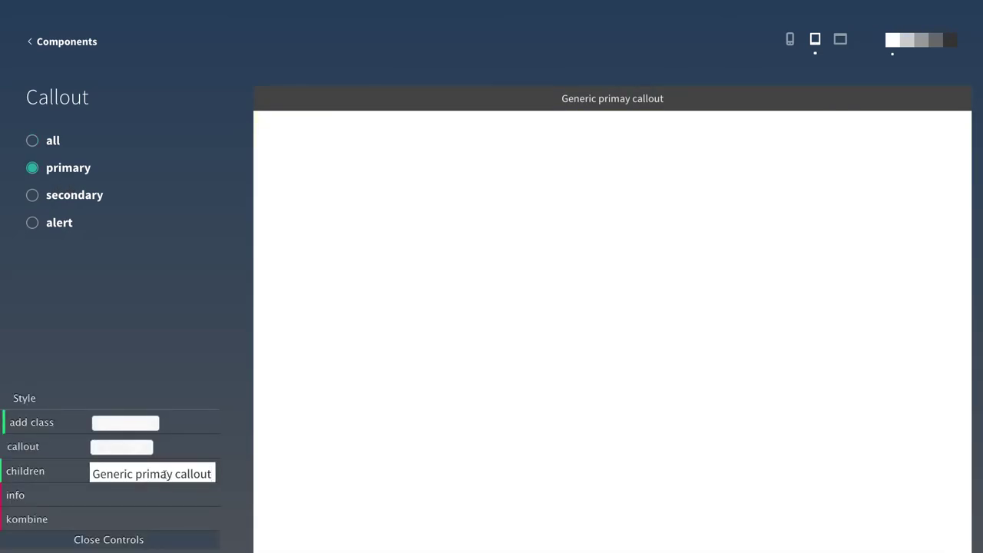
pyautogui.moveTo(175, 474); pyautogui.dragTo(95, 474)
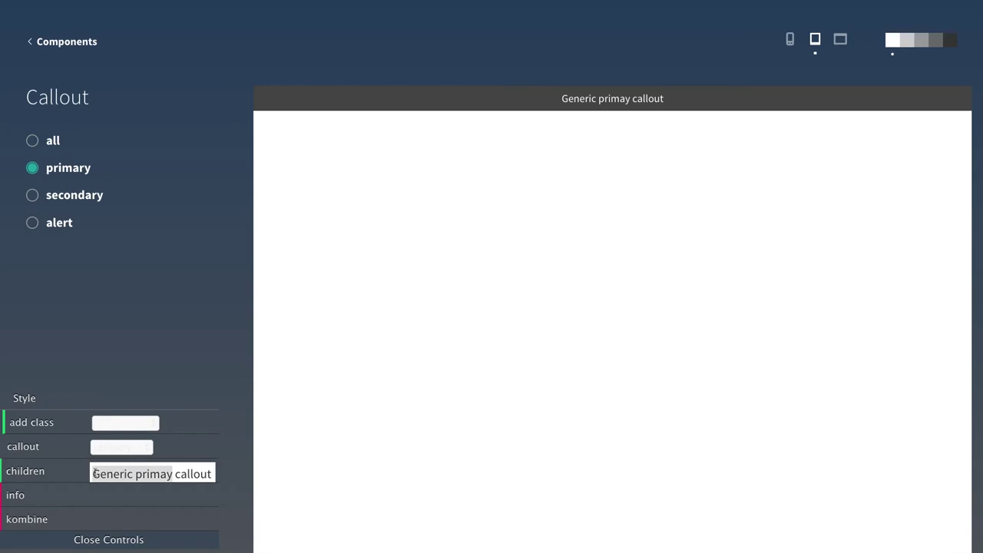
pyautogui.write('C')
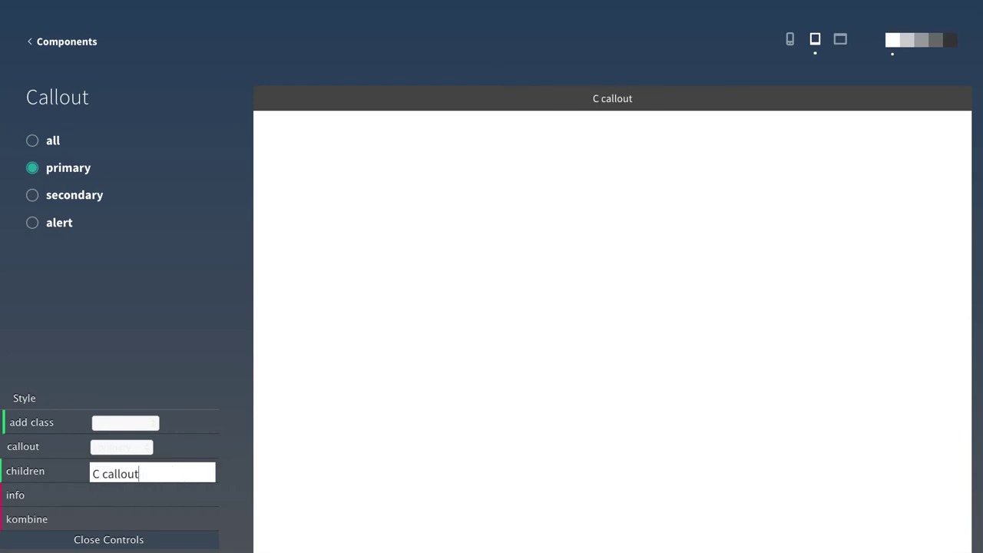
pyautogui.press('BackSpace')
pyautogui.press('BackSpace')
pyautogui.press('BackSpace')
pyautogui.write('ustom c')
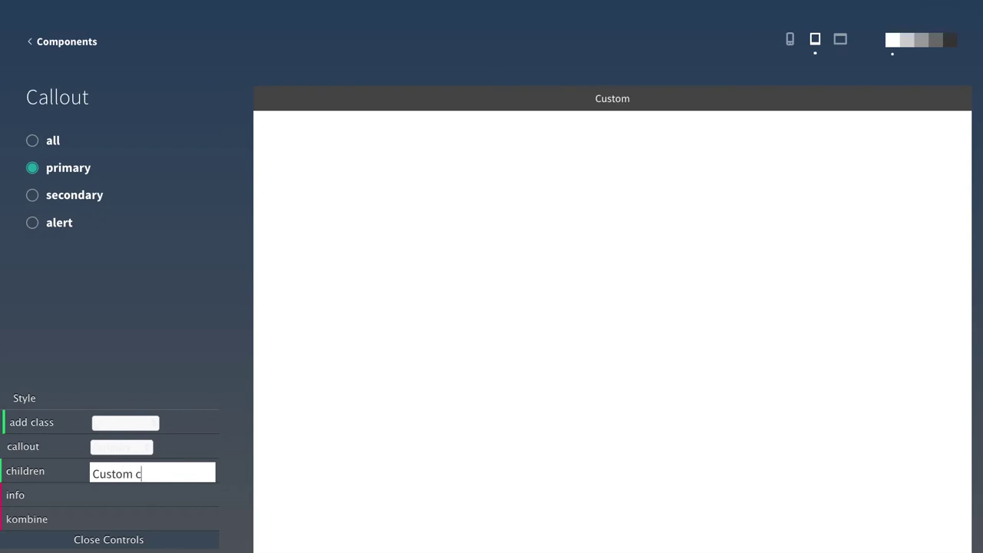
pyautogui.write('allout')
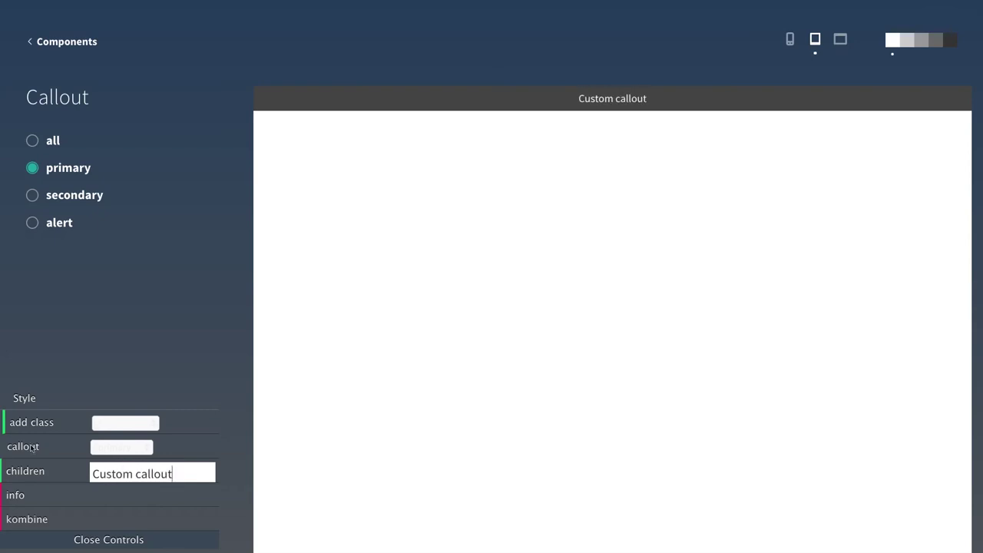
pyautogui.click(116, 446)
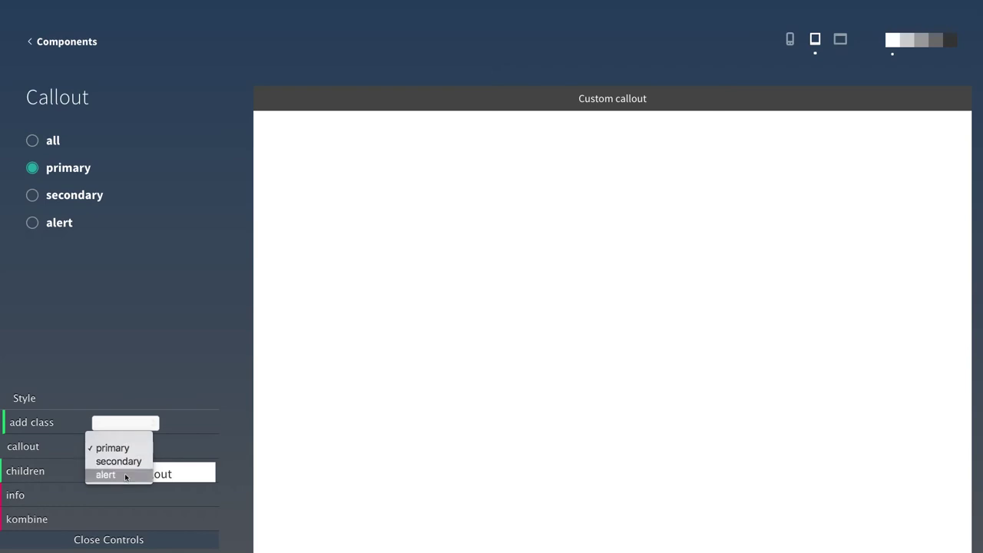
pyautogui.click(106, 475)
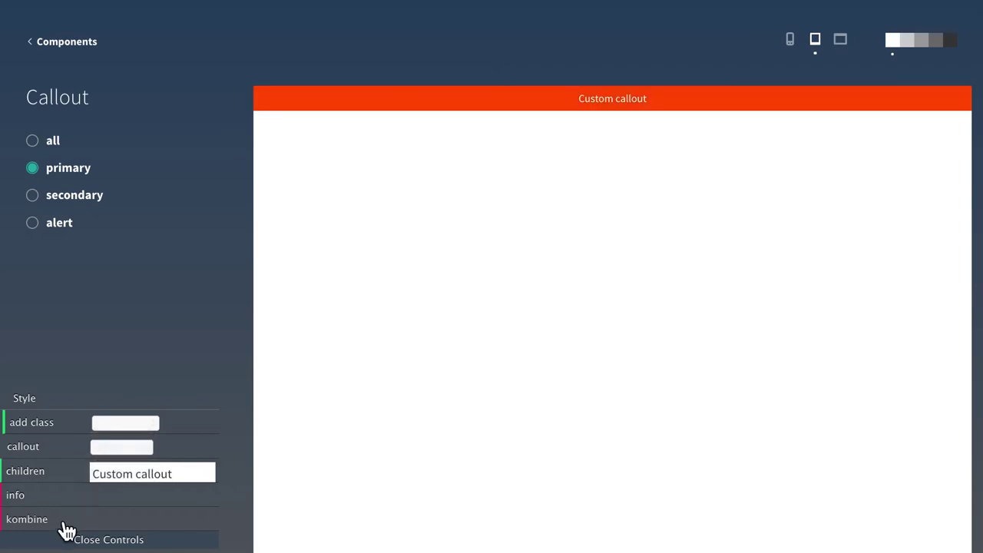